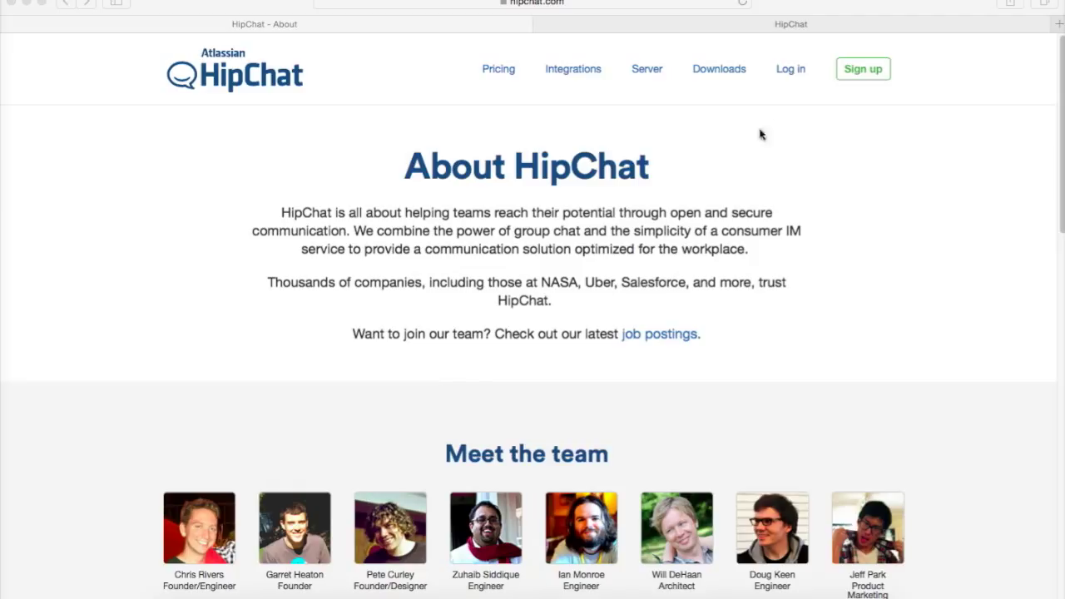
Open the sign-up form and enter the user's full name, correcting the surname.
{"action": "left_click", "coordinate": [857, 73]}
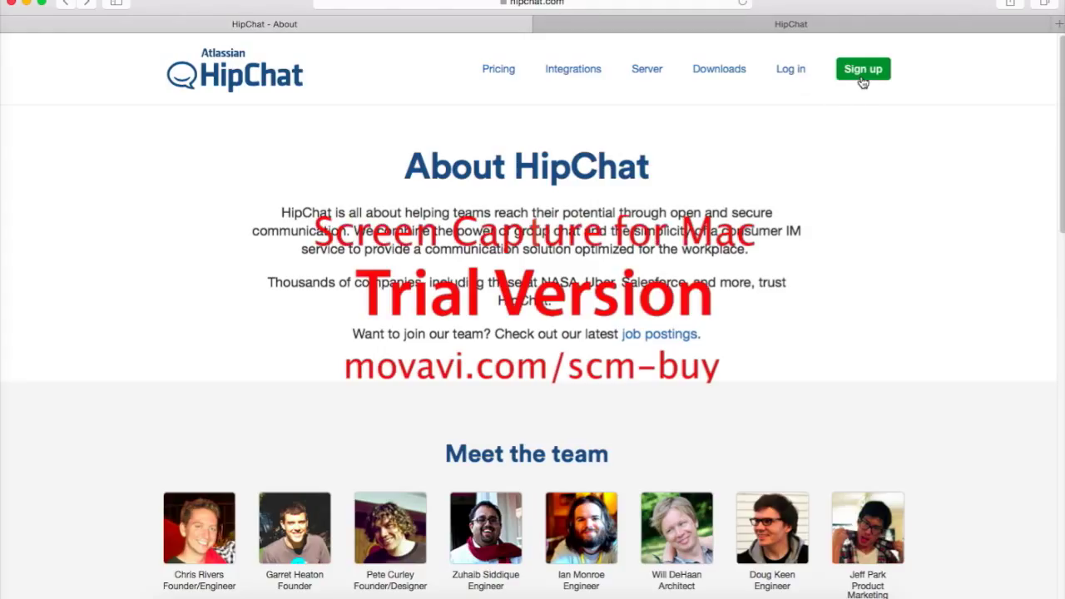
{"action": "left_click", "coordinate": [863, 74]}
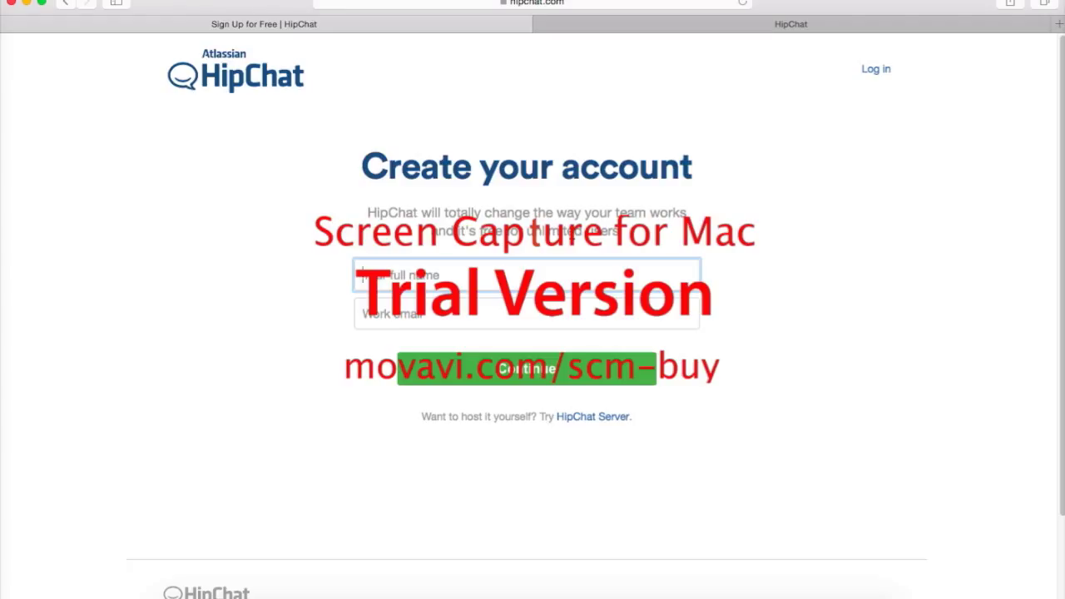
{"action": "type", "text": "John Aple"}
{"action": "key", "text": "BackSpace"}
{"action": "key", "text": "BackSpace"}
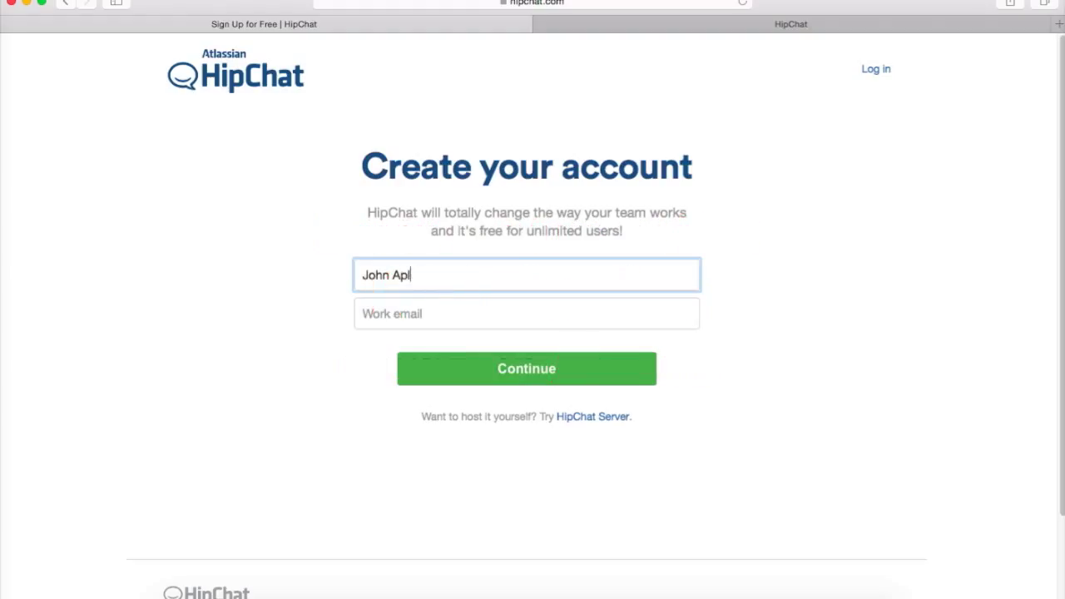
{"action": "type", "text": "pleseed"}
Enter the work e-mail, submit the form, and choose to set up a new team.
{"action": "left_click", "coordinate": [462, 324]}
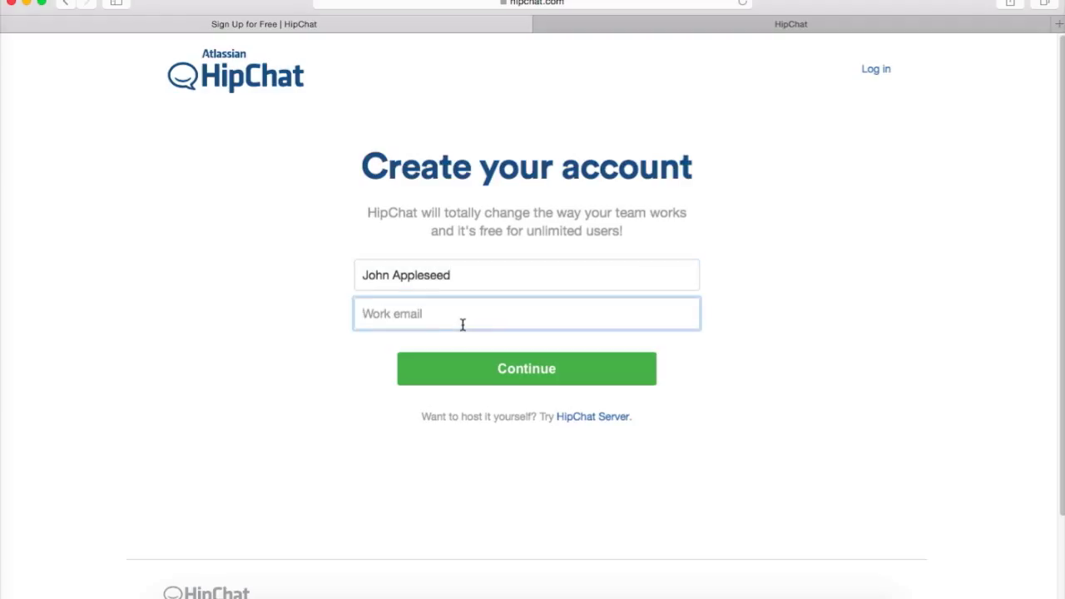
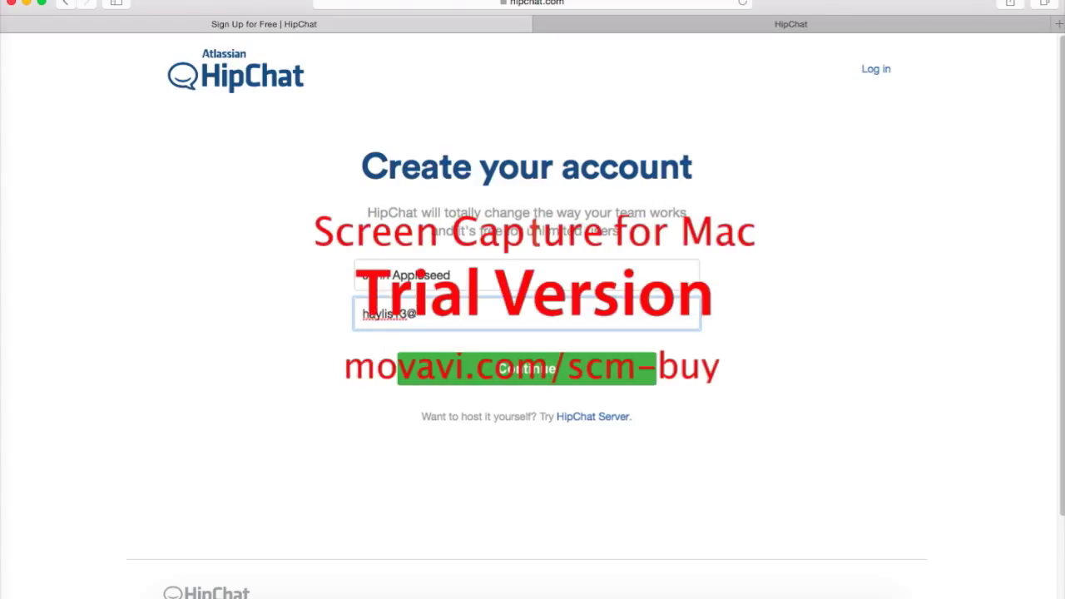
{"action": "left_click", "coordinate": [532, 381]}
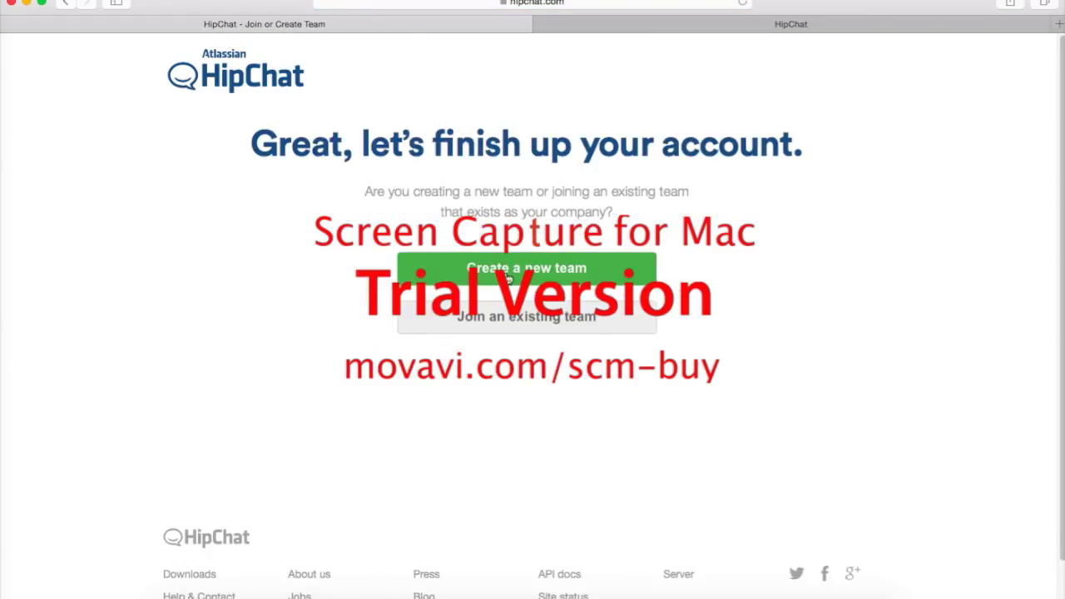
{"action": "left_click", "coordinate": [508, 277]}
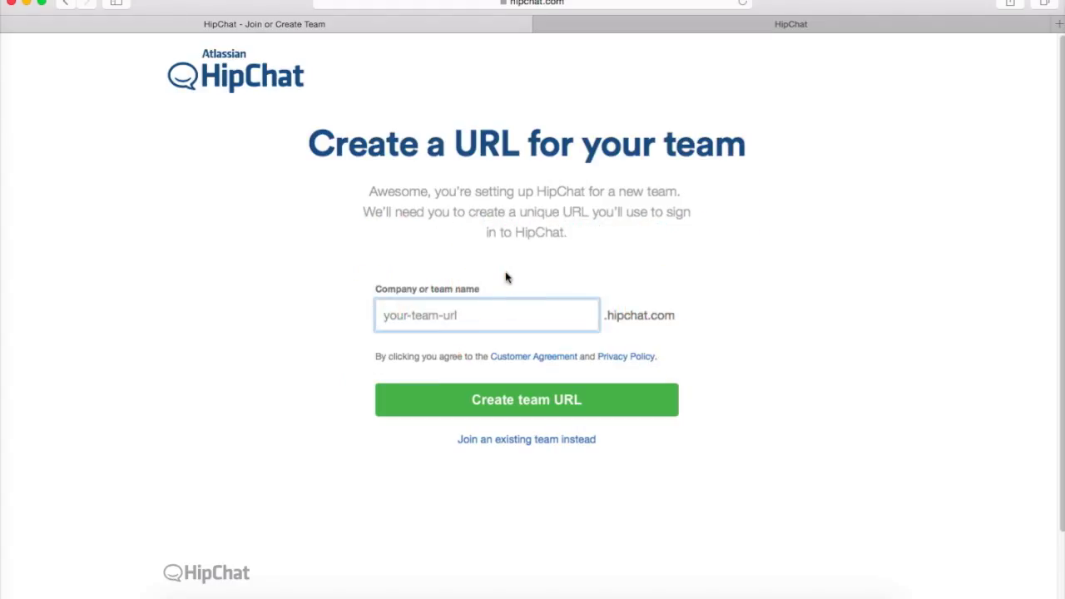
Switch to the browser tab showing the Cofc-comm-team room.
{"action": "left_click", "coordinate": [759, 27]}
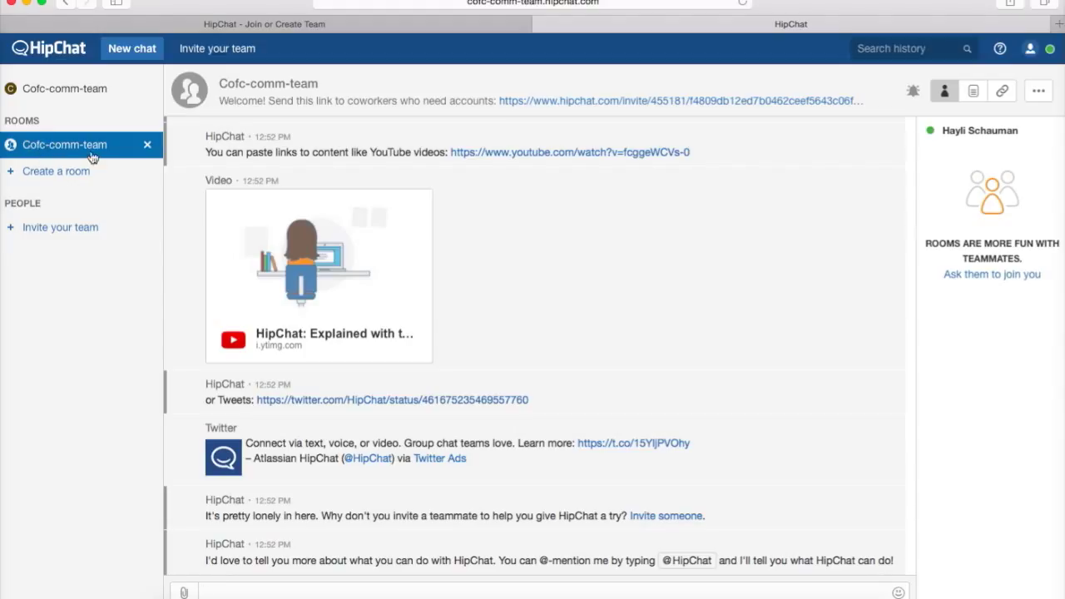
Open the team invite form, cancel it without sending invites, and return to the chat.
{"action": "left_click", "coordinate": [65, 234]}
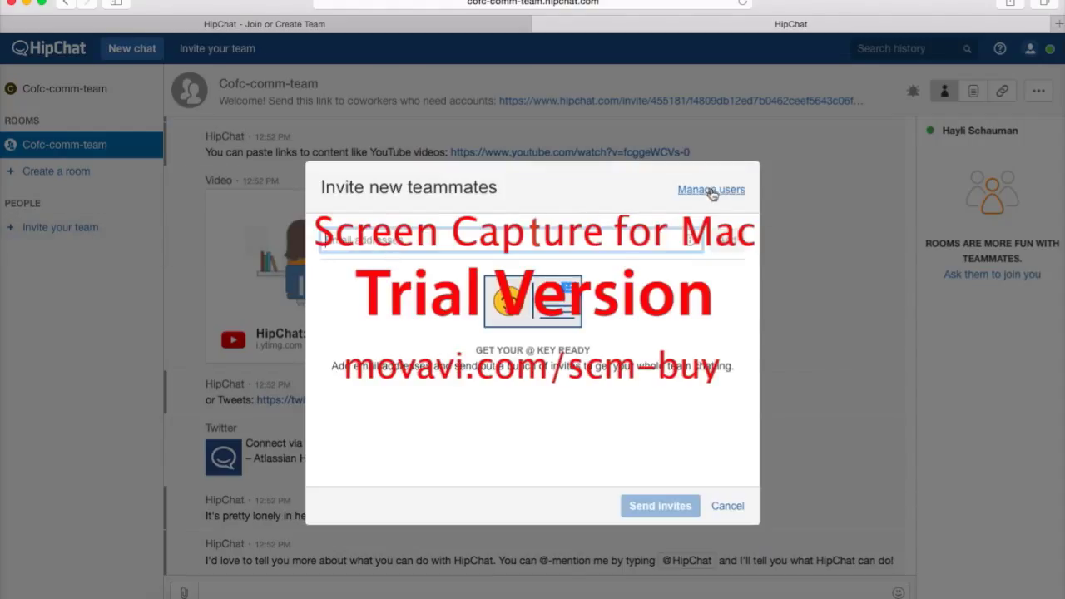
{"action": "left_click", "coordinate": [727, 506]}
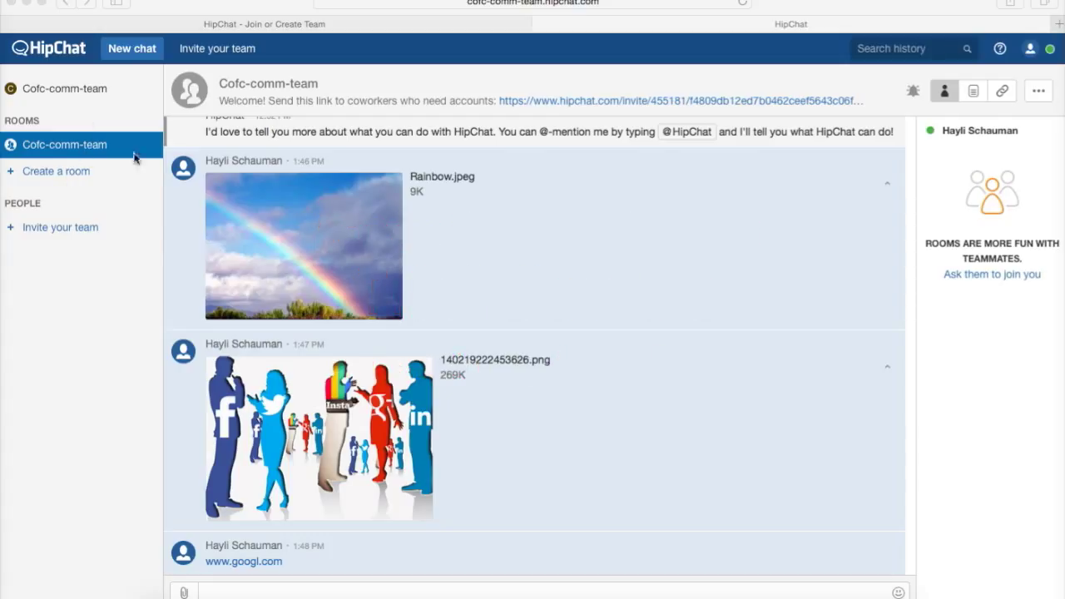
{"action": "left_click", "coordinate": [962, 131]}
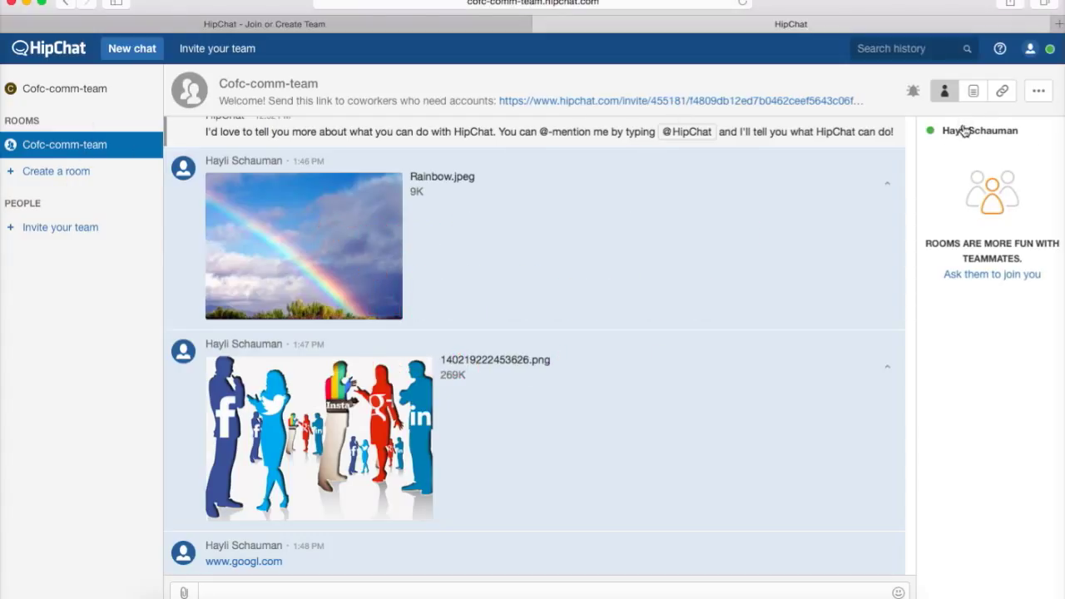
Show the room's shared files list and bring up the file picker for an attachment.
{"action": "mouse_move", "coordinate": [964, 139]}
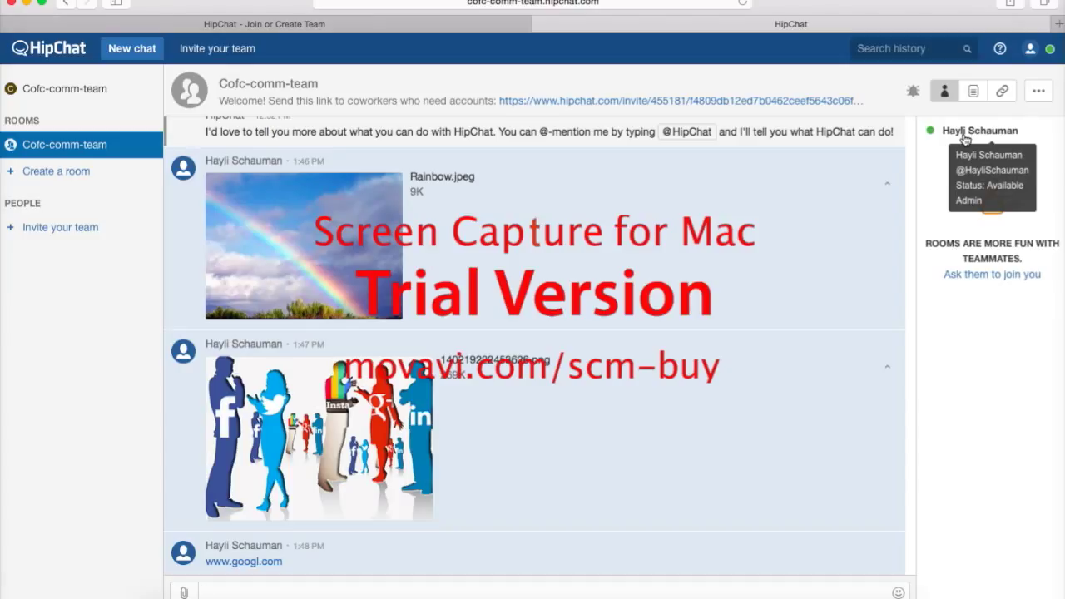
{"action": "left_click", "coordinate": [1030, 49]}
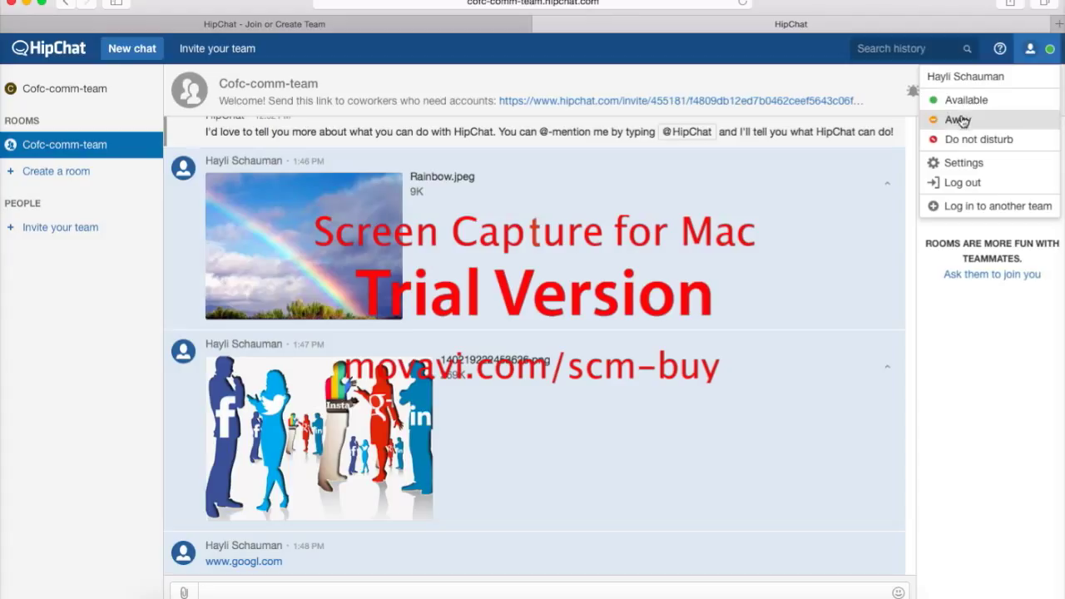
{"action": "left_click", "coordinate": [979, 91]}
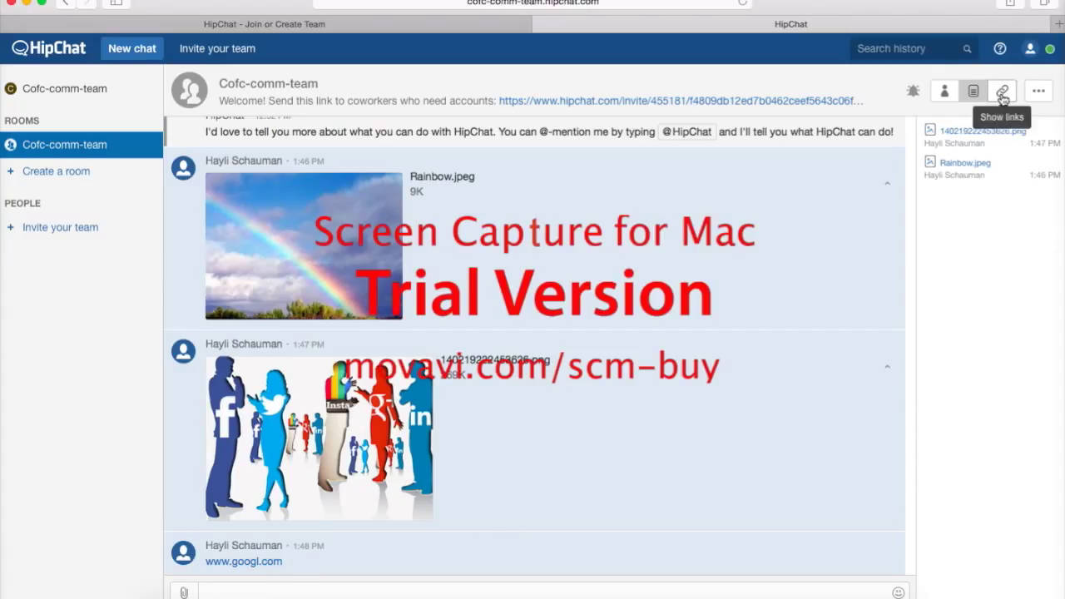
{"action": "left_click", "coordinate": [184, 593]}
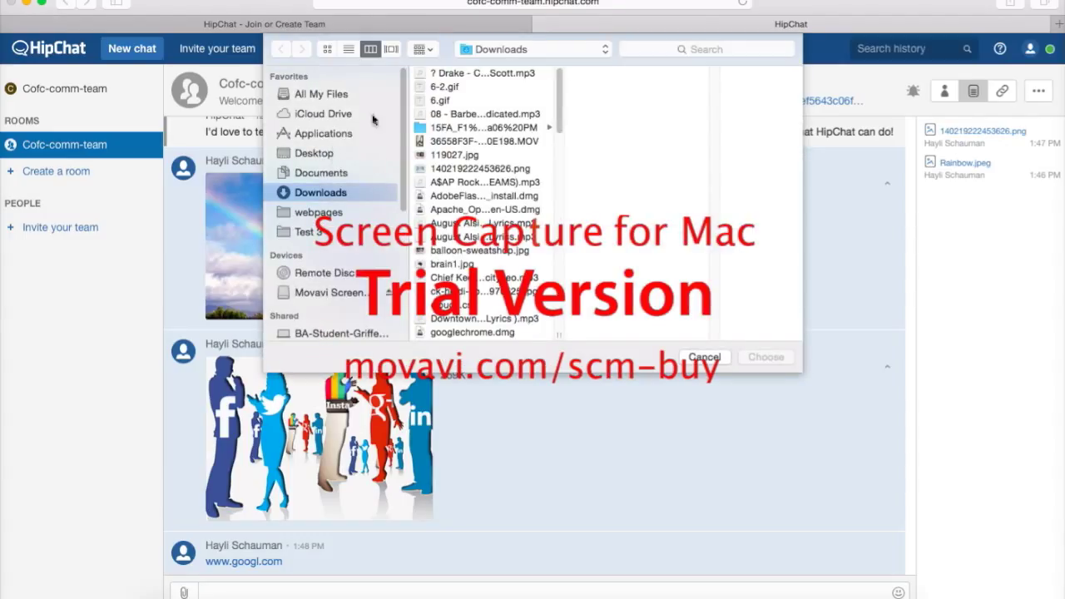
Attach Literary Analysis.docx from the Documents folder and send it to the room.
{"action": "left_click", "coordinate": [452, 130]}
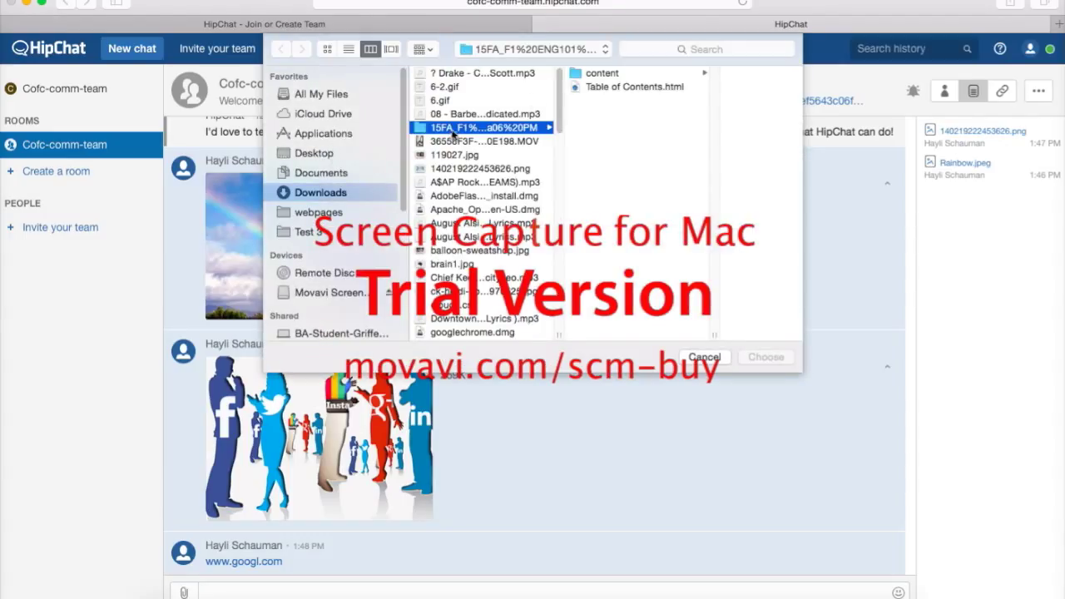
{"action": "left_click", "coordinate": [328, 135]}
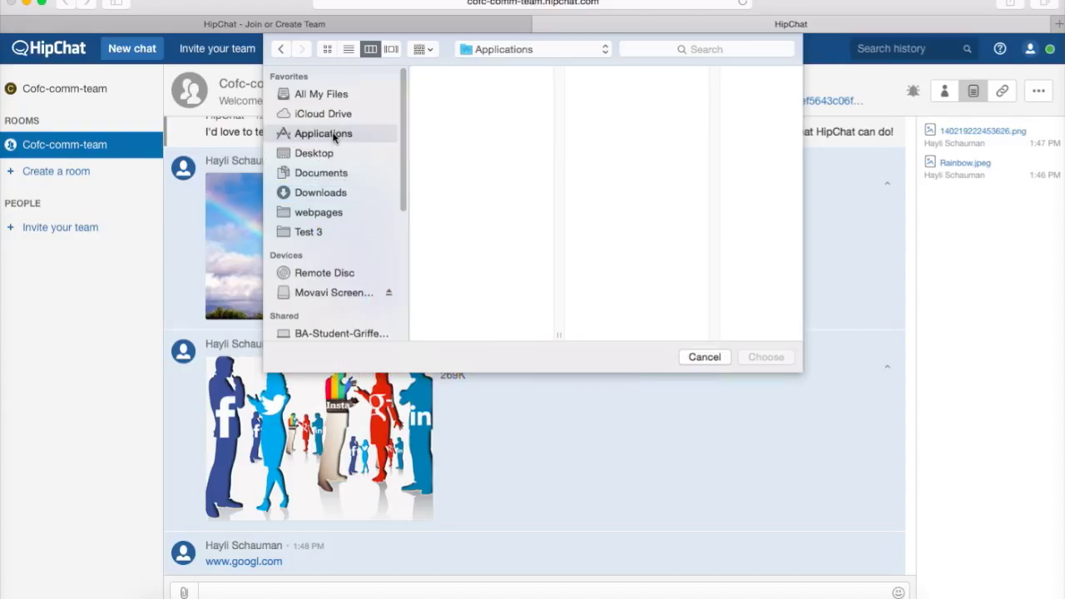
{"action": "left_click", "coordinate": [333, 175]}
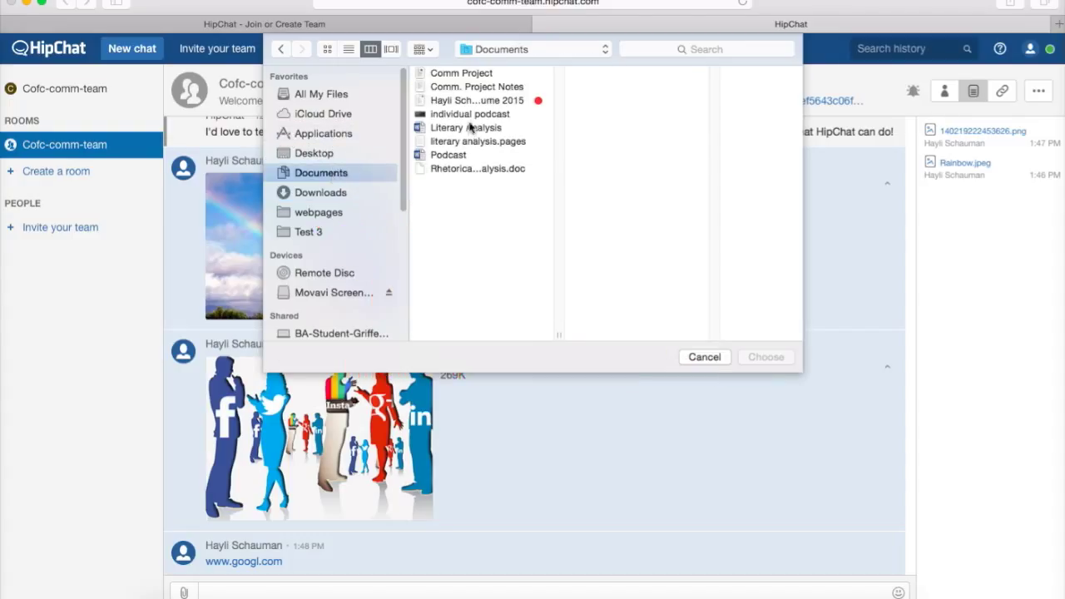
{"action": "left_click", "coordinate": [470, 129]}
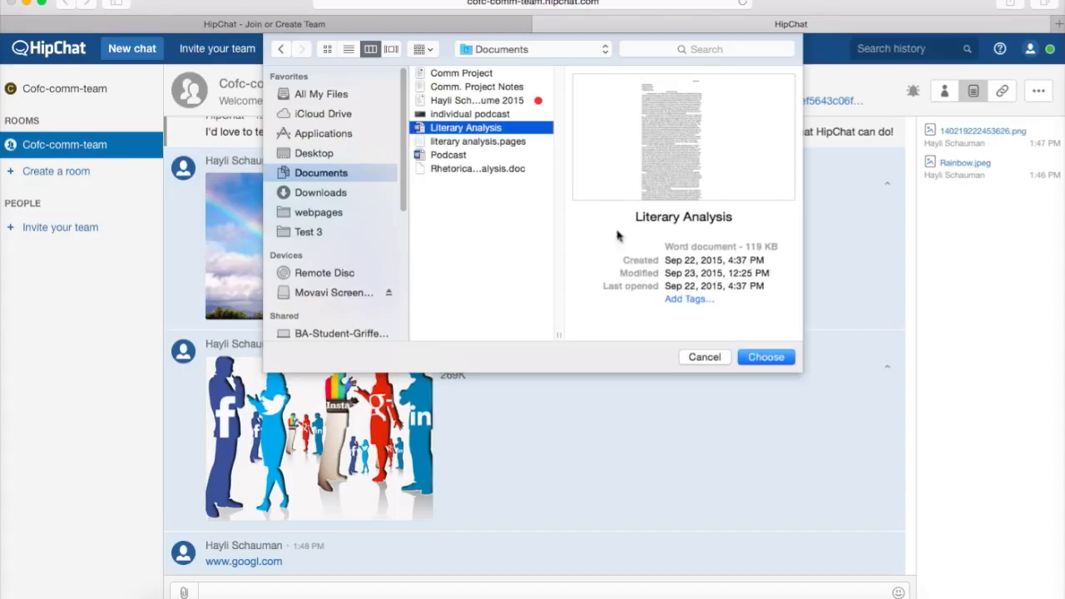
{"action": "left_click", "coordinate": [765, 356]}
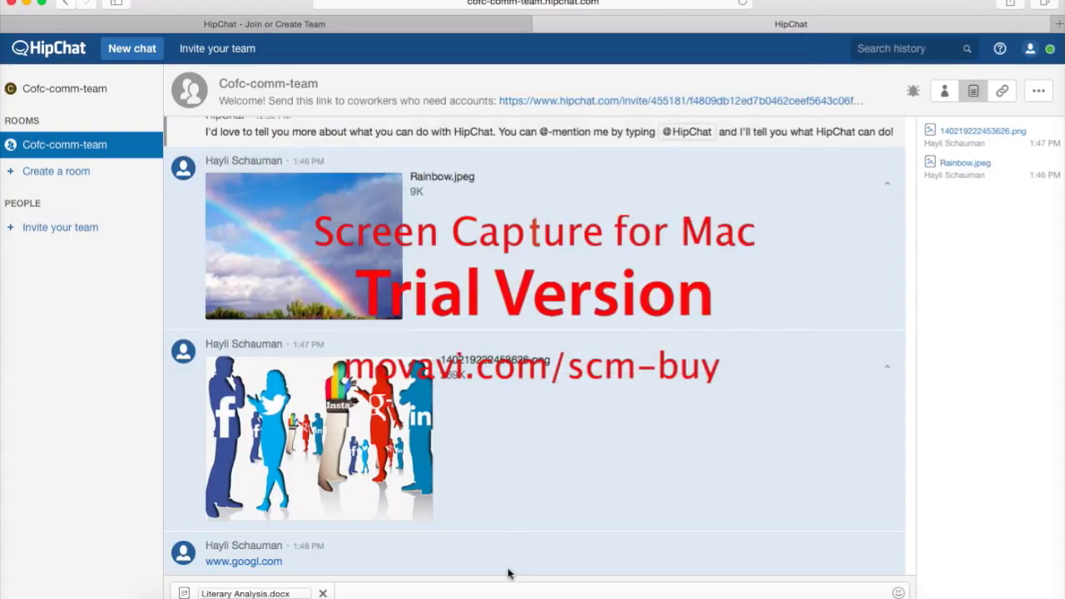
{"action": "key", "text": "Return"}
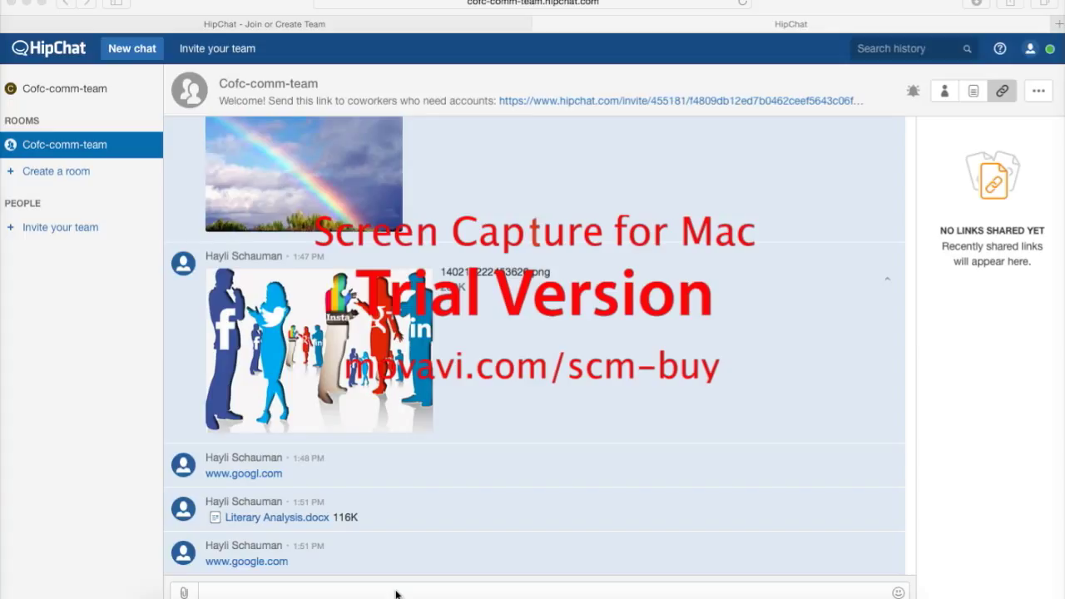
{"action": "left_click", "coordinate": [396, 594]}
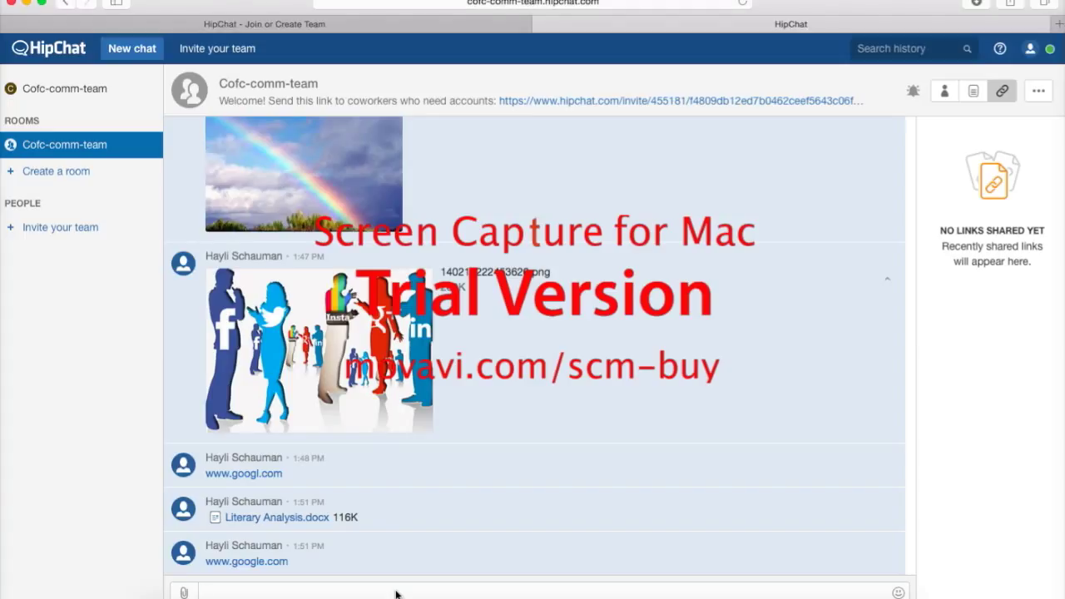
{"action": "type", "text": "ww"}
{"action": "key", "text": "BackSpace"}
{"action": "key", "text": "BackSpace"}
{"action": "left_click", "coordinate": [1039, 91]}
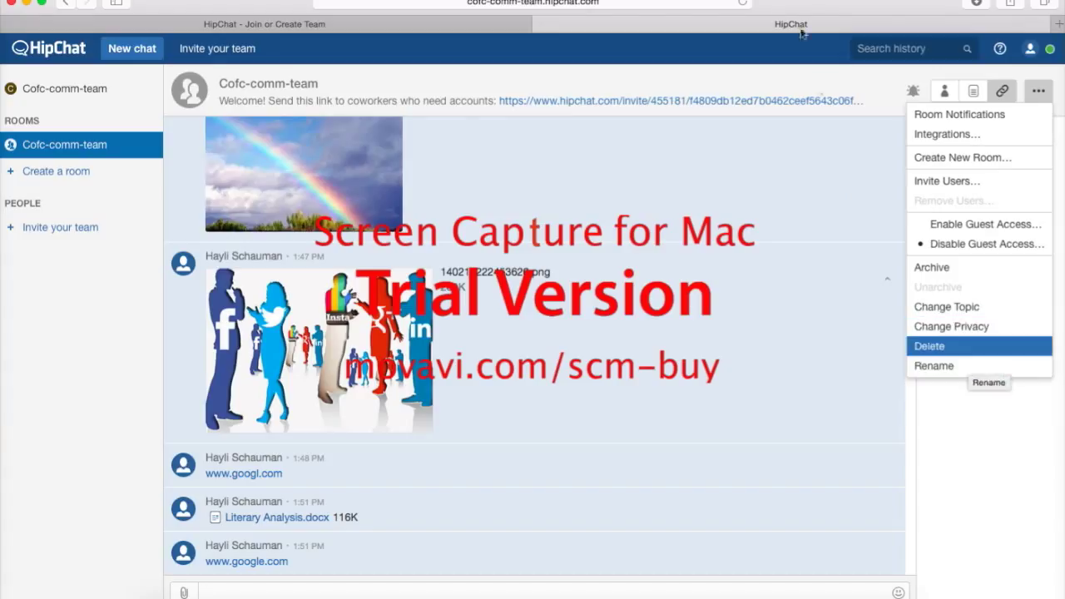
Close the room options menu, open the team's account page, and close that tab.
{"action": "left_click", "coordinate": [824, 86]}
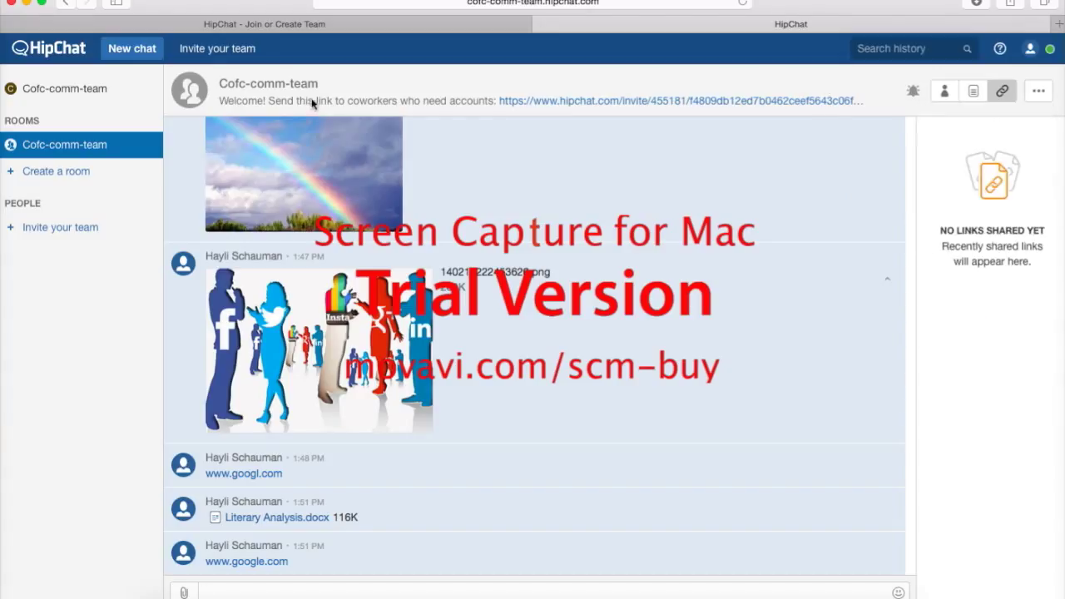
{"action": "left_click", "coordinate": [70, 87]}
{"action": "left_click", "coordinate": [721, 24]}
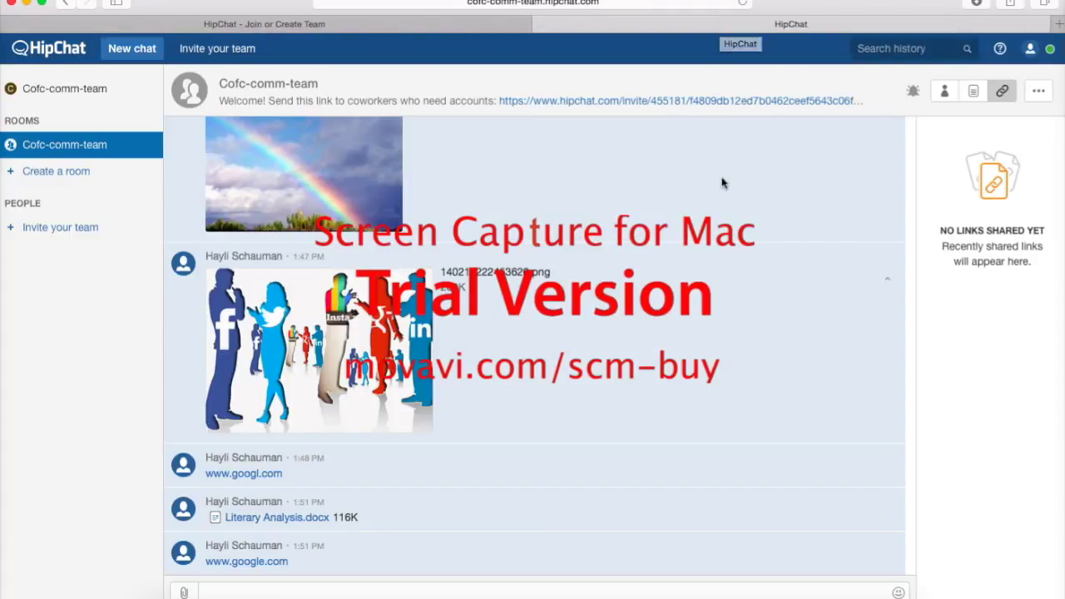